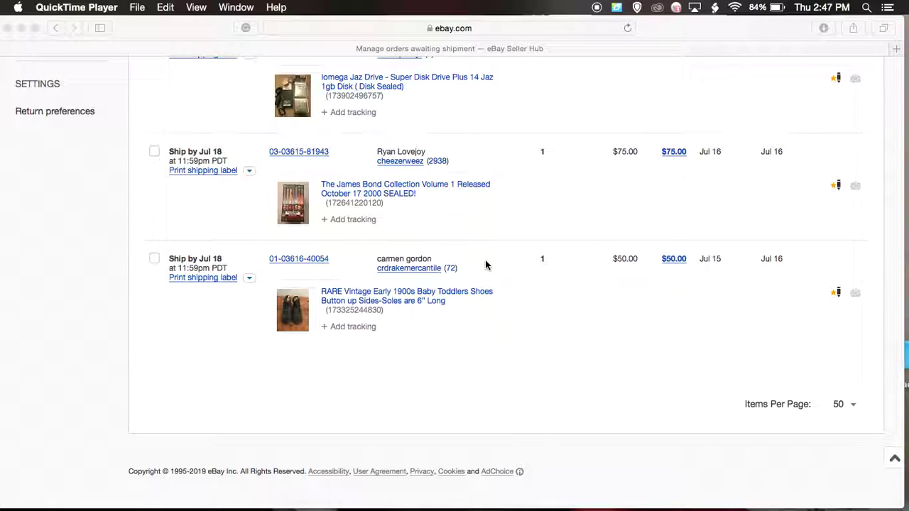
# - Open the shipping label form for the vintage baby toddler shoes order and look over its delivery, protection and payment sections
pyautogui.click(199, 279)
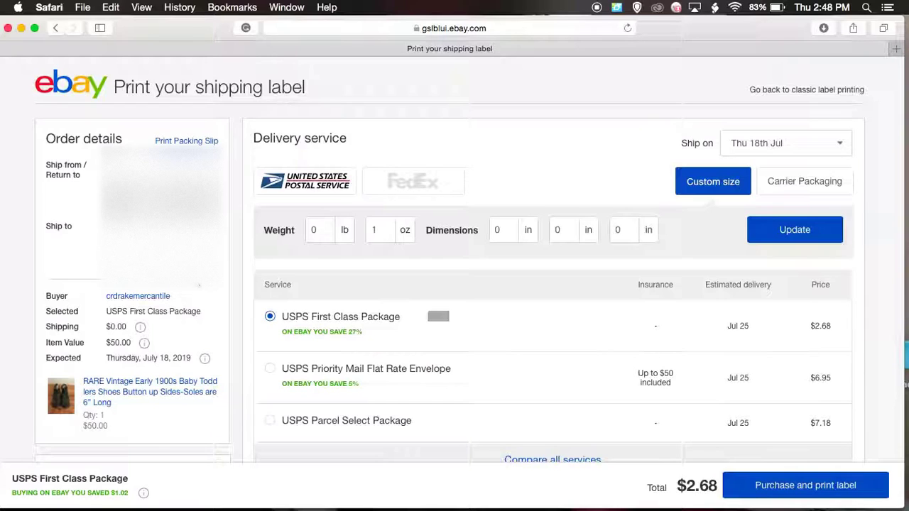
pyautogui.scroll(-5, 554, 284)
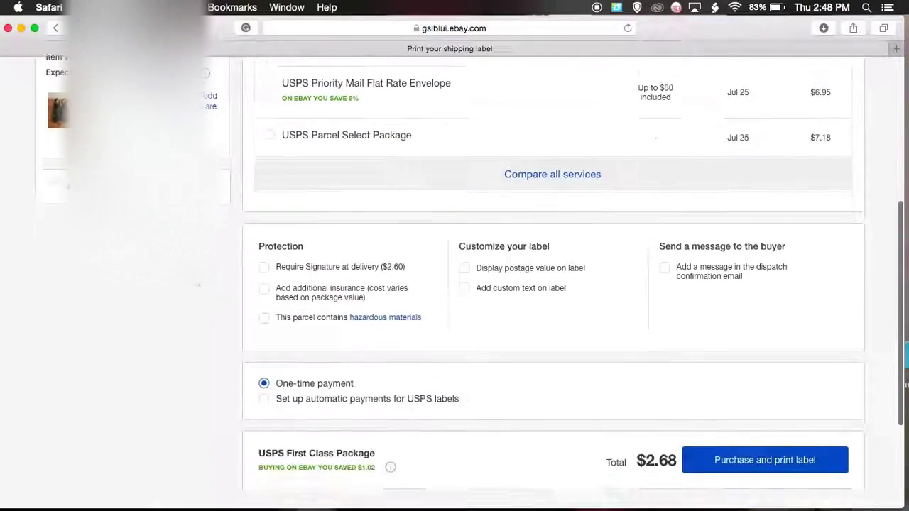
pyautogui.scroll(-3, 202, 284)
pyautogui.scroll(8, 220, 277)
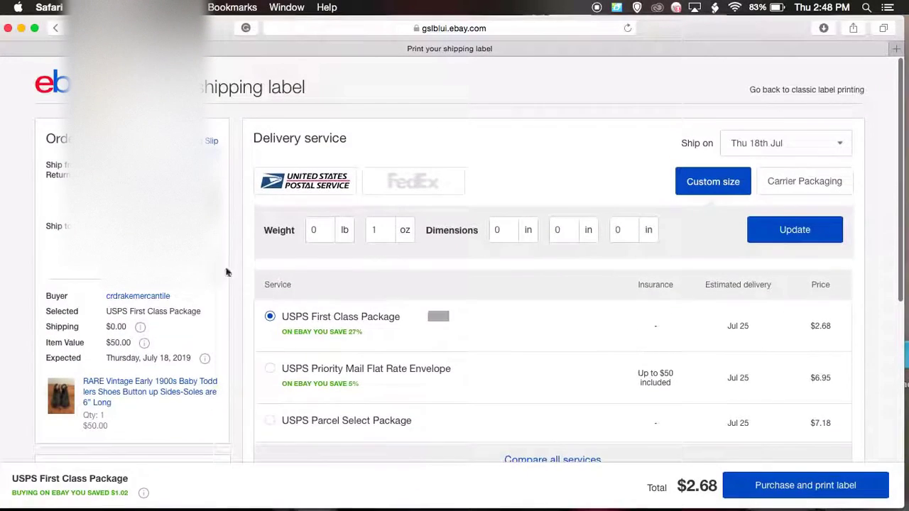
# - Set the package weight's pounds value to 1 and update the available delivery services
pyautogui.click(318, 238)
pyautogui.write('2')
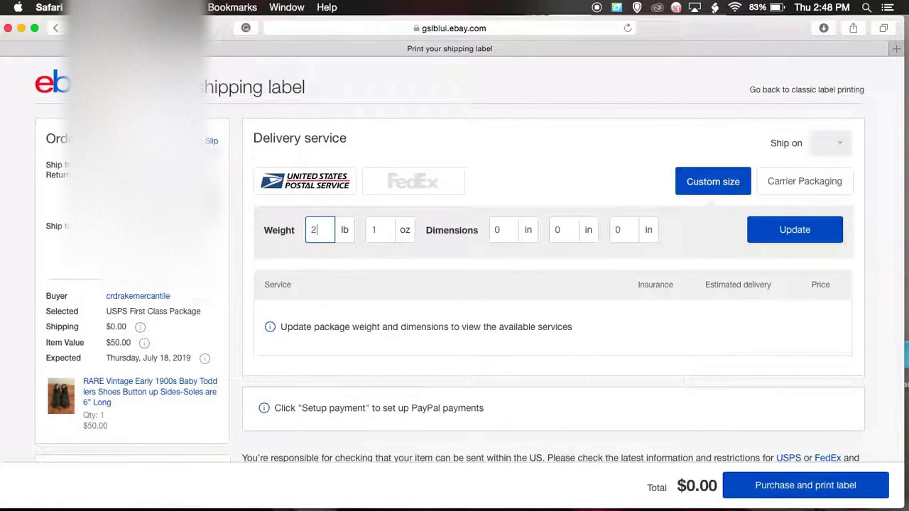
pyautogui.press('BackSpace')
pyautogui.write('1')
pyautogui.click(828, 236)
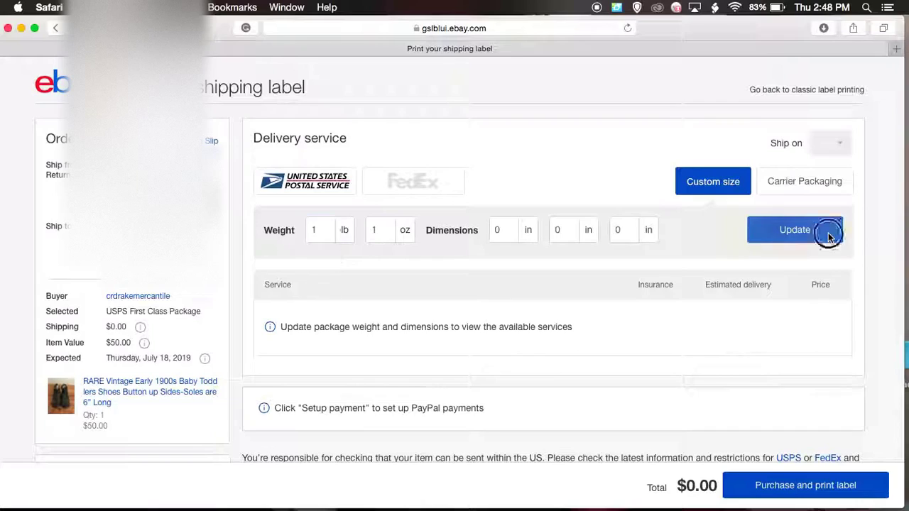
# - Expand the comparison of all USPS services and review the services, their insurance, delivery estimates and prices, and the label options
pyautogui.scroll(-5, 310, 368)
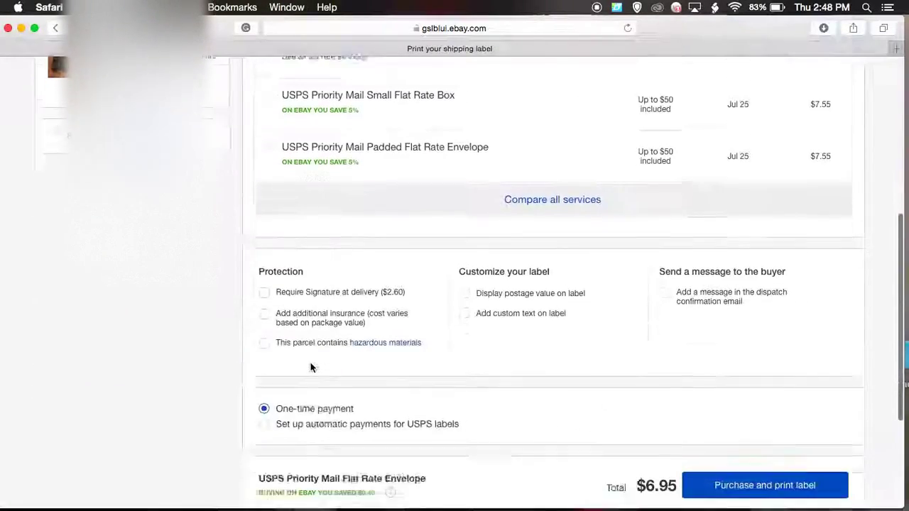
pyautogui.scroll(-2, 310, 368)
pyautogui.scroll(10, 310, 367)
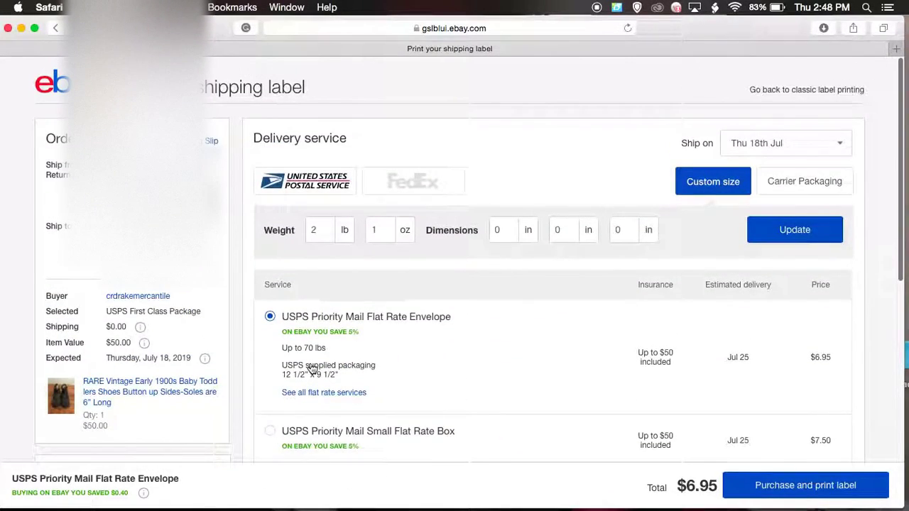
pyautogui.scroll(-10, 310, 368)
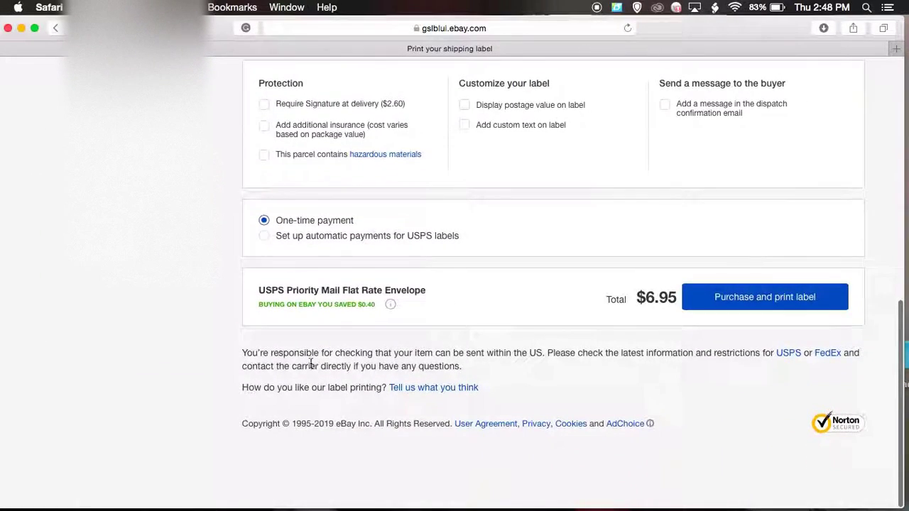
pyautogui.scroll(5, 380, 257)
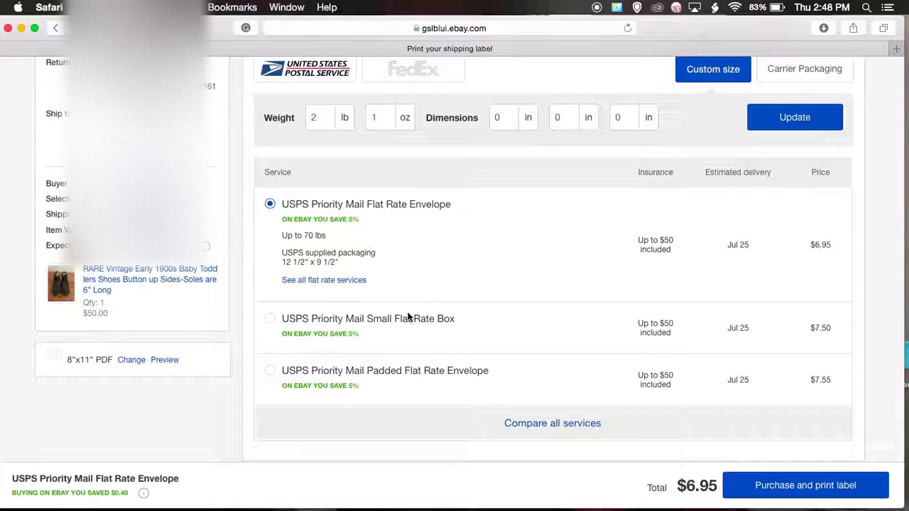
pyautogui.click(560, 427)
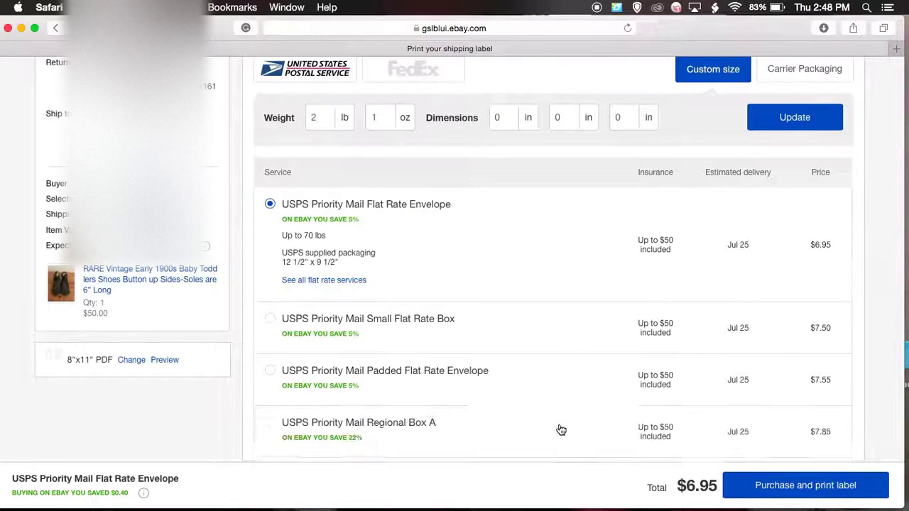
pyautogui.scroll(-3, 561, 429)
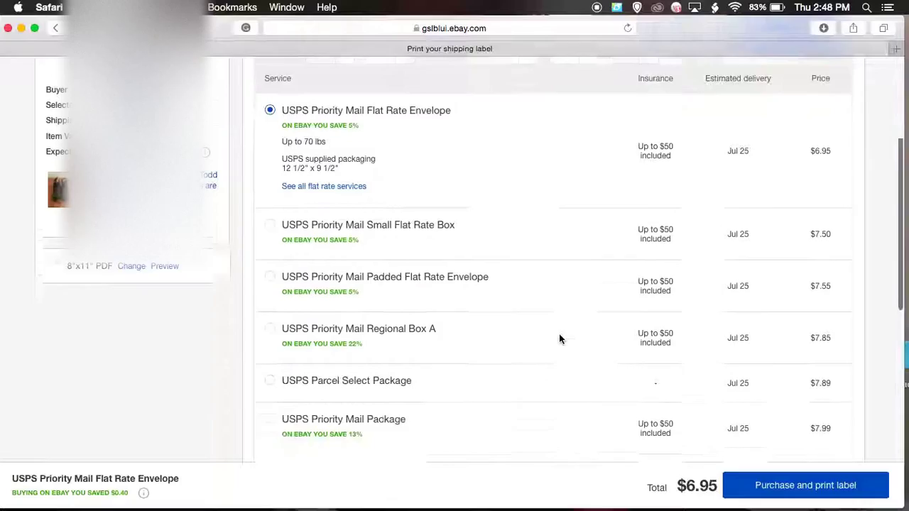
pyautogui.scroll(-4, 559, 340)
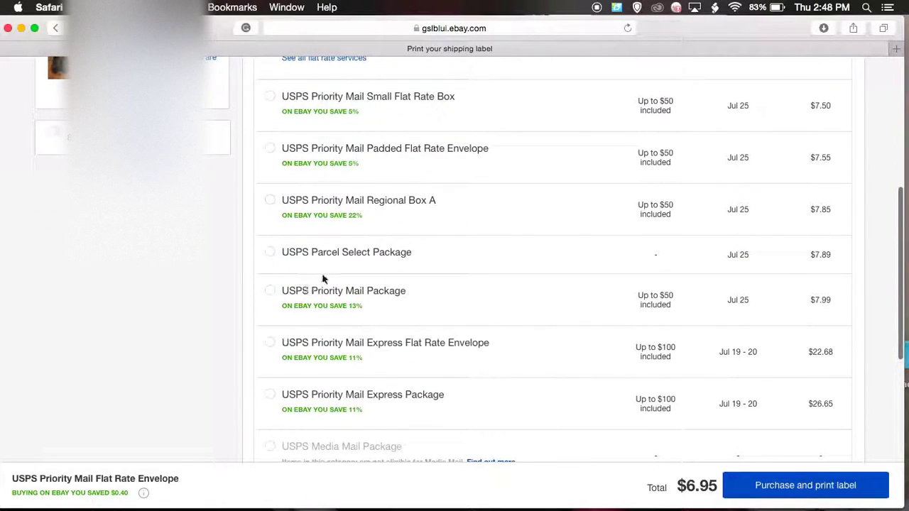
pyautogui.scroll(-8, 494, 286)
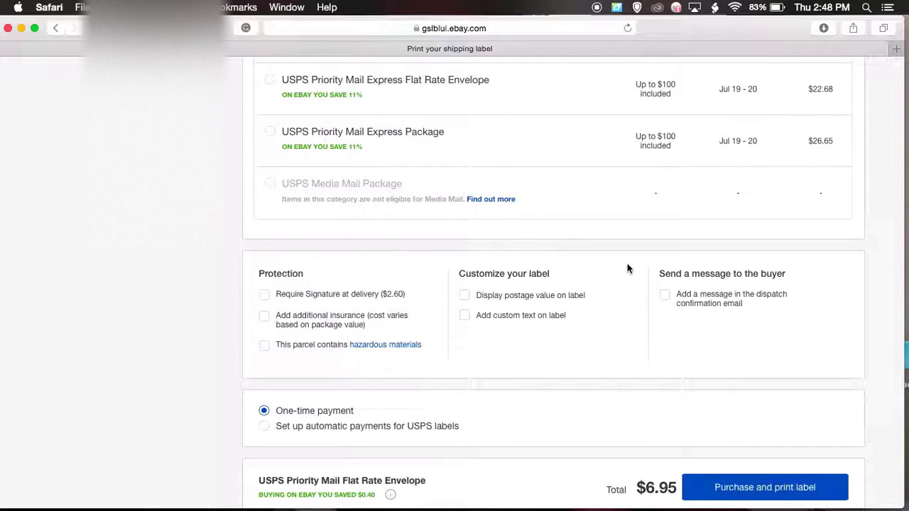
pyautogui.scroll(15, 627, 271)
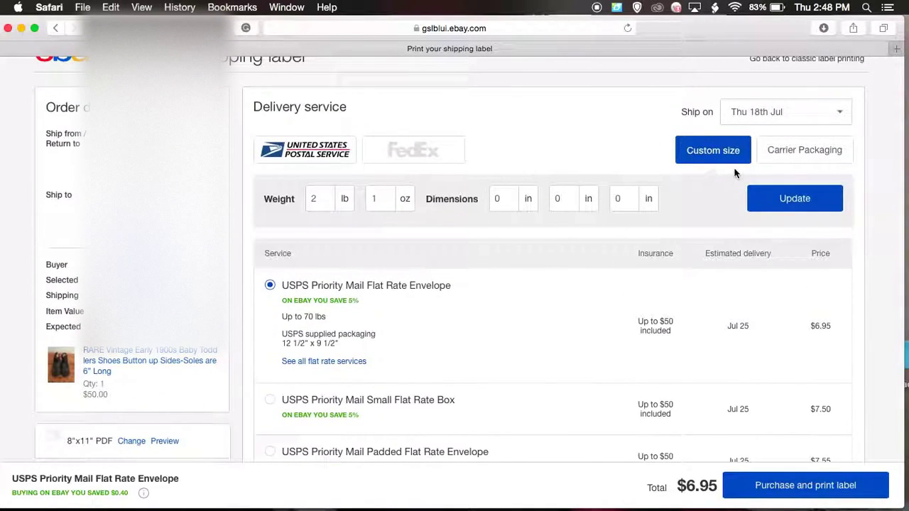
# - Switch the delivery service to carrier packaging and review the selectable USPS envelopes and boxes, keeping all flat rate packaging
pyautogui.click(795, 147)
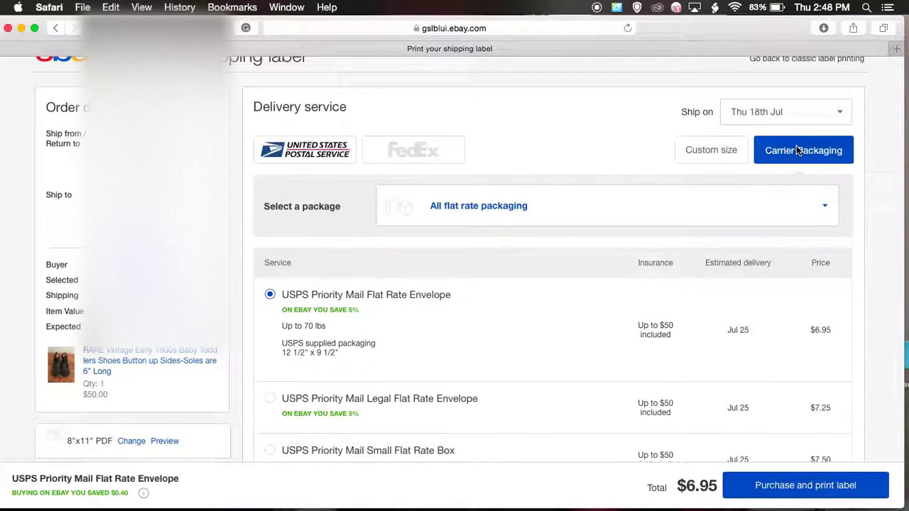
pyautogui.scroll(-1, 562, 382)
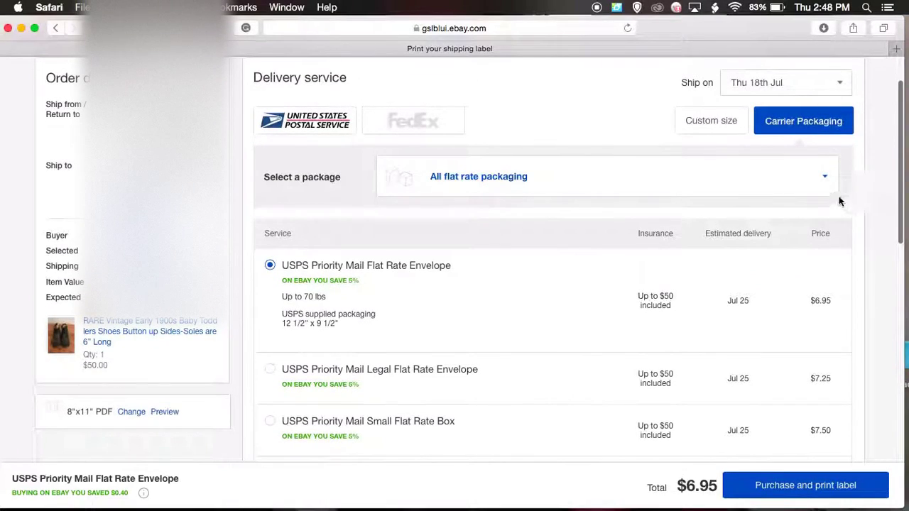
pyautogui.click(826, 176)
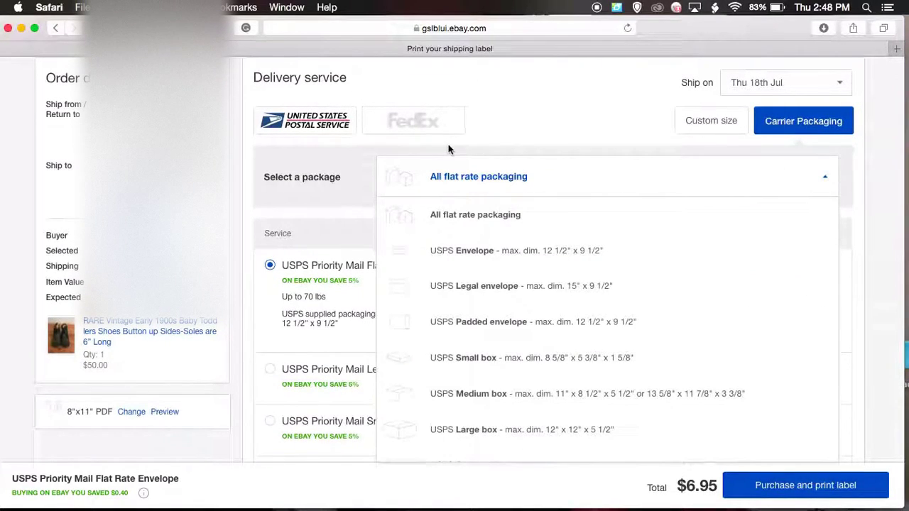
pyautogui.scroll(-2, 518, 406)
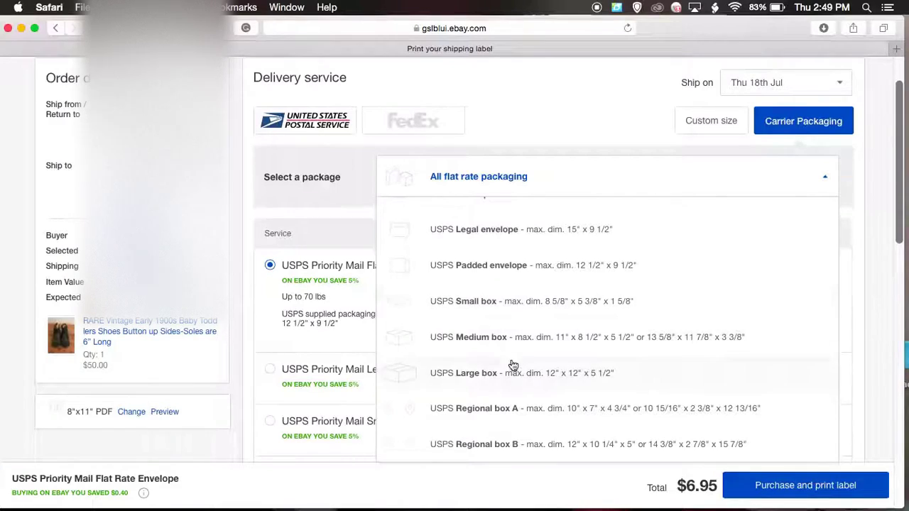
pyautogui.scroll(-2, 513, 367)
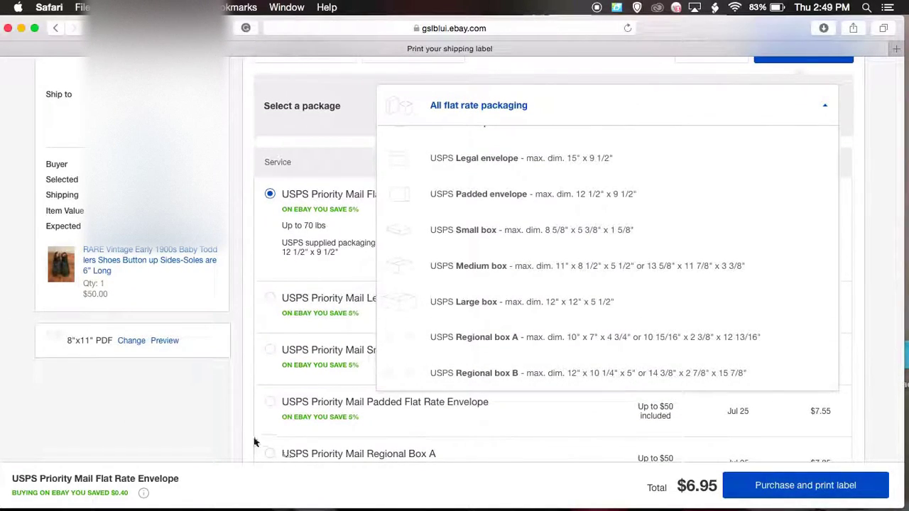
pyautogui.click(828, 108)
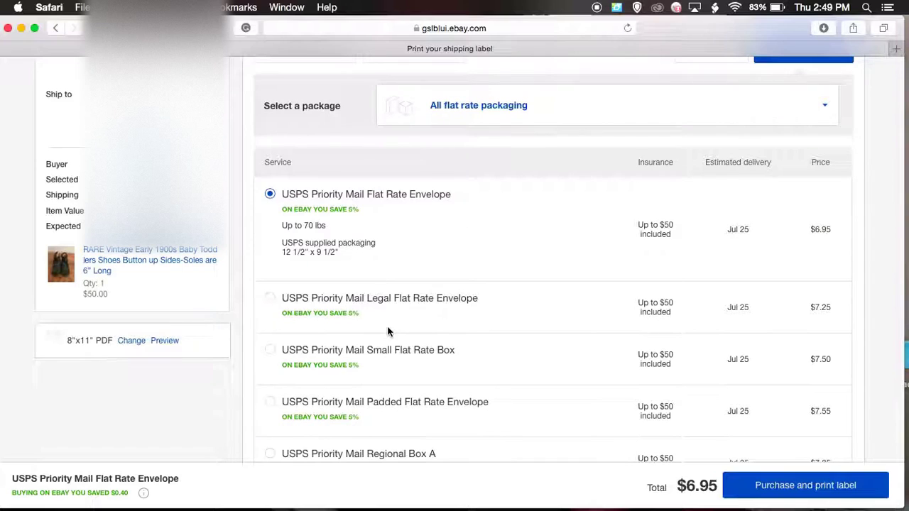
# - Enable the buyer message in the dispatch confirmation email to view its text field, and disable it again
pyautogui.scroll(-2, 388, 329)
pyautogui.scroll(-10, 388, 331)
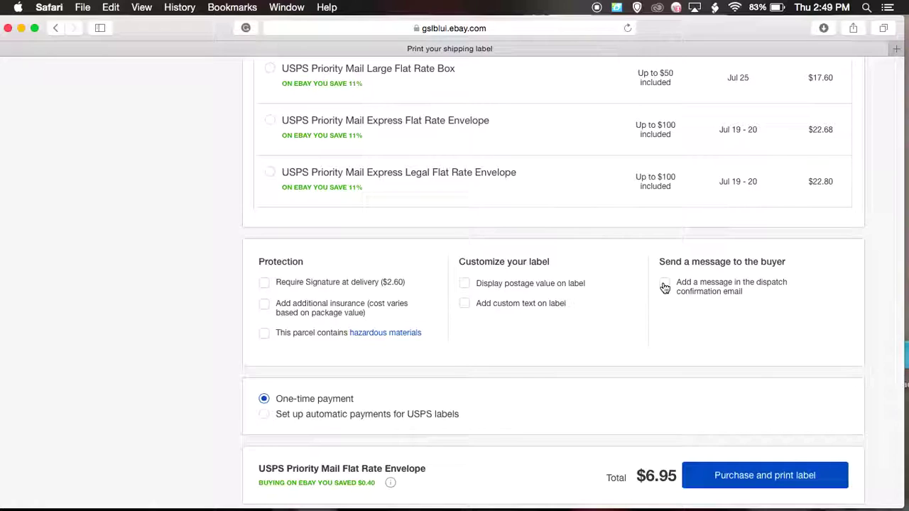
pyautogui.click(665, 285)
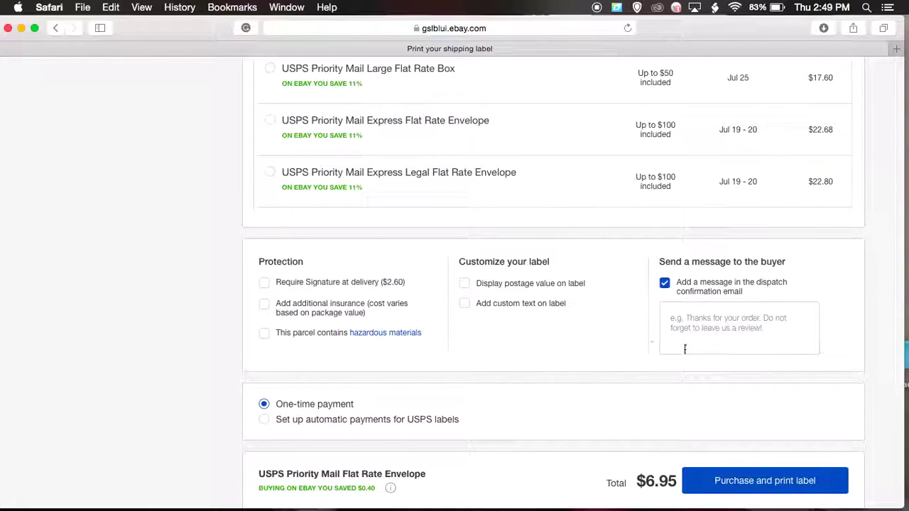
pyautogui.click(664, 285)
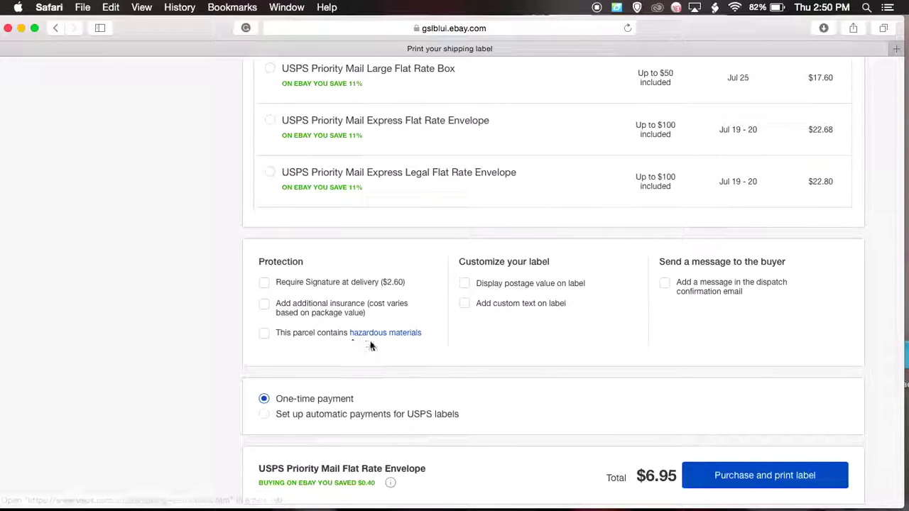
# - Try the automatic payments option for USPS labels and set the payment back to one-time
pyautogui.scroll(-3, 371, 346)
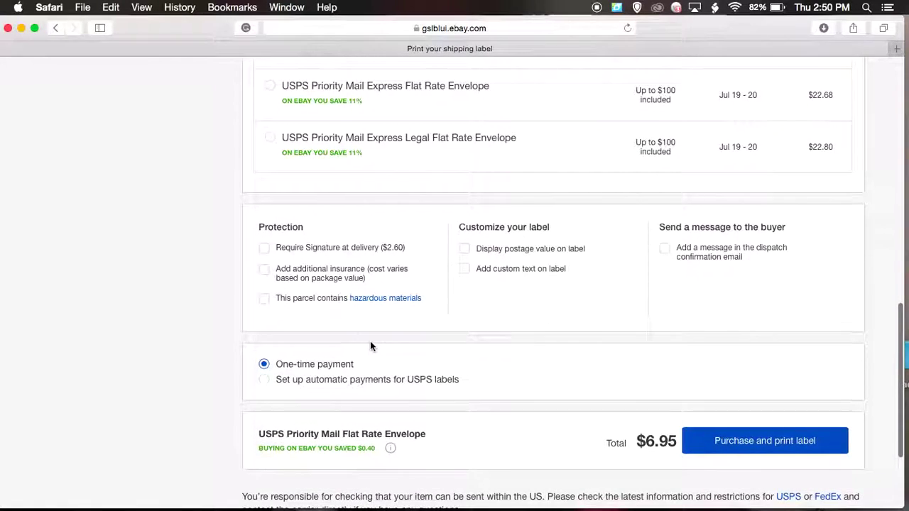
pyautogui.scroll(-1, 369, 334)
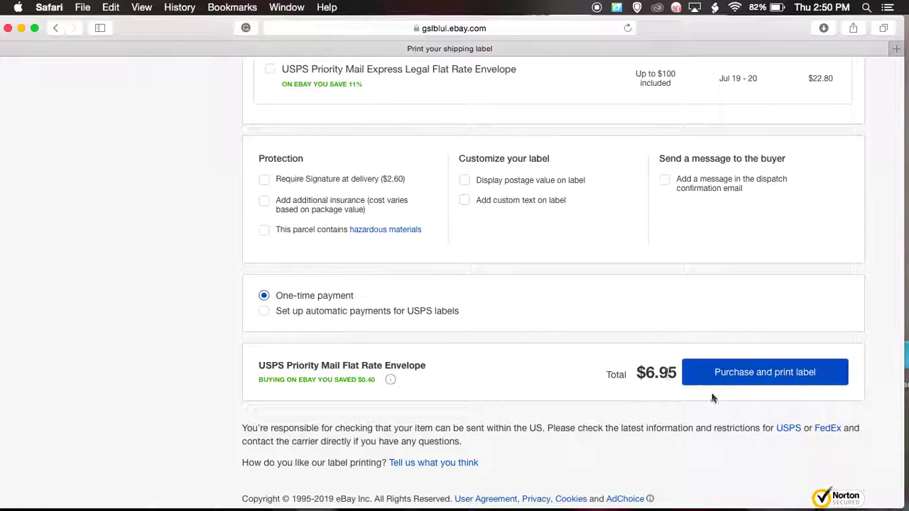
pyautogui.scroll(3, 540, 348)
pyautogui.scroll(-1, 539, 348)
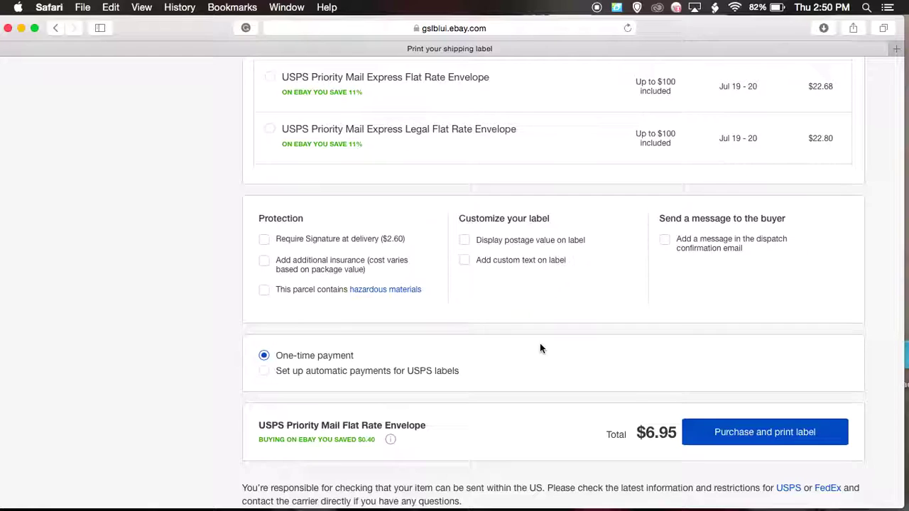
pyautogui.scroll(1, 540, 348)
pyautogui.scroll(-1, 540, 348)
pyautogui.click(265, 376)
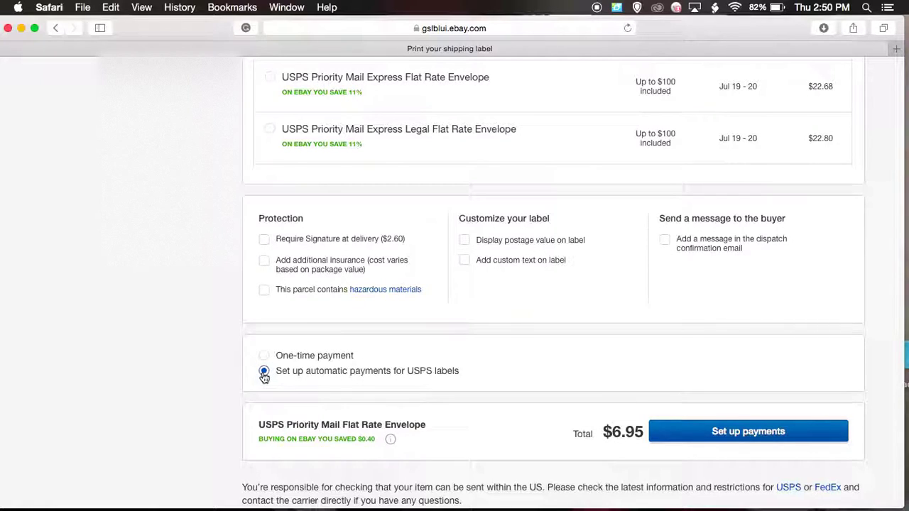
pyautogui.click(265, 355)
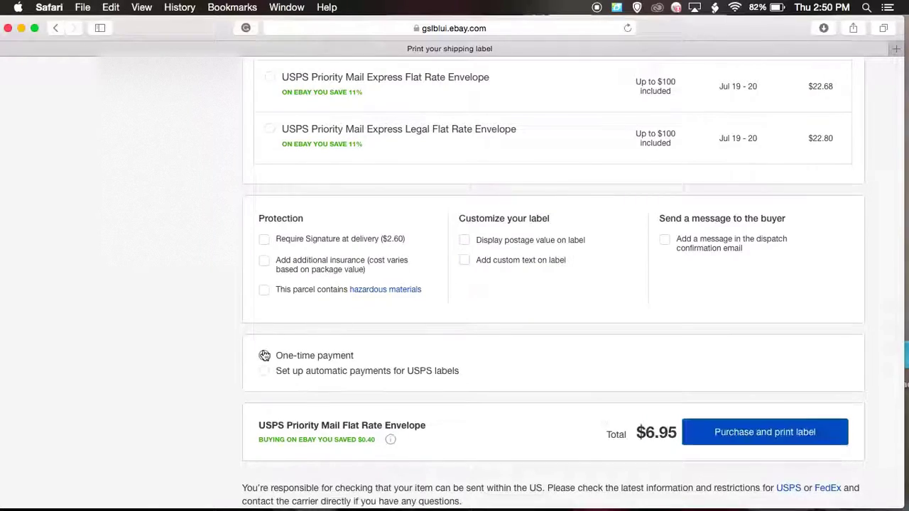
# - Switch the packaging back to custom size and look over the services offered for the package
pyautogui.scroll(5, 363, 406)
pyautogui.scroll(5, 363, 407)
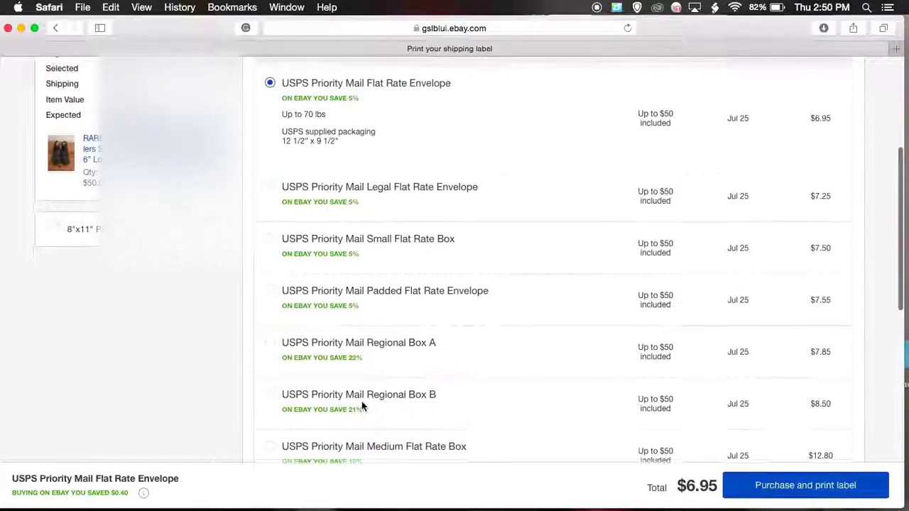
pyautogui.scroll(-10, 362, 406)
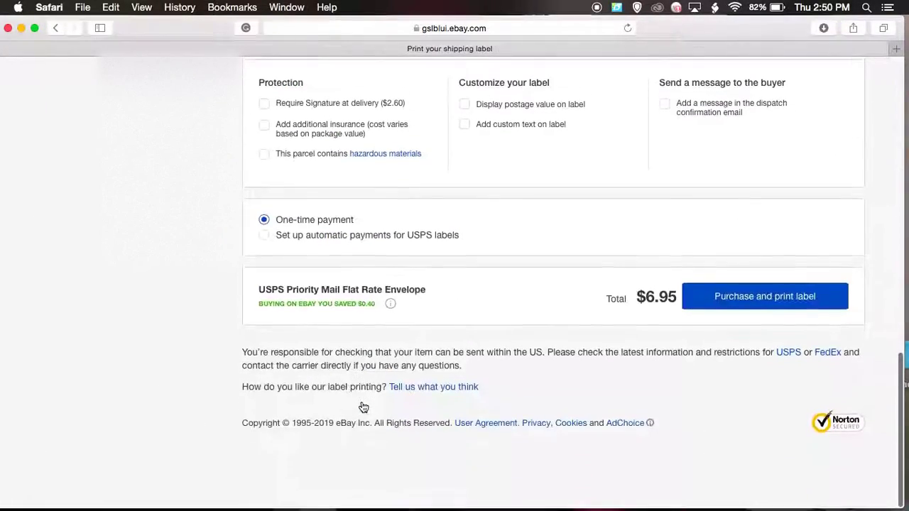
pyautogui.scroll(3, 362, 407)
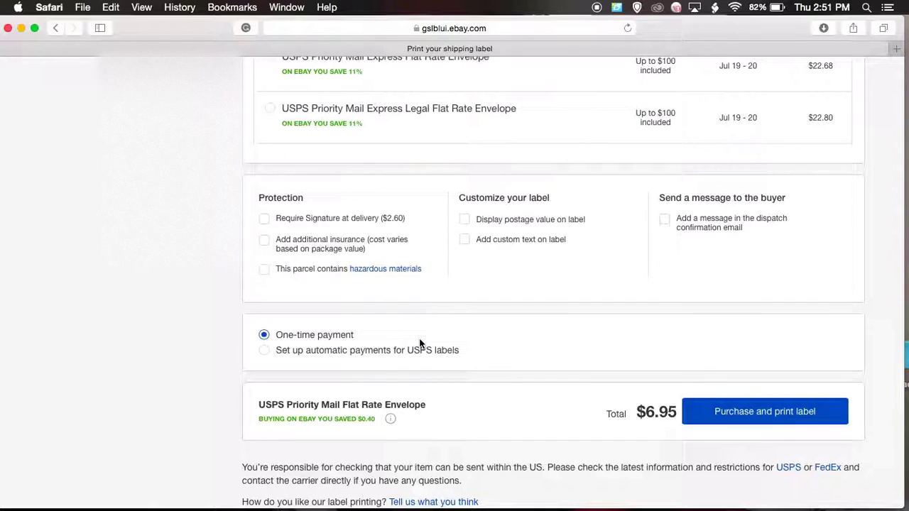
pyautogui.scroll(10, 420, 345)
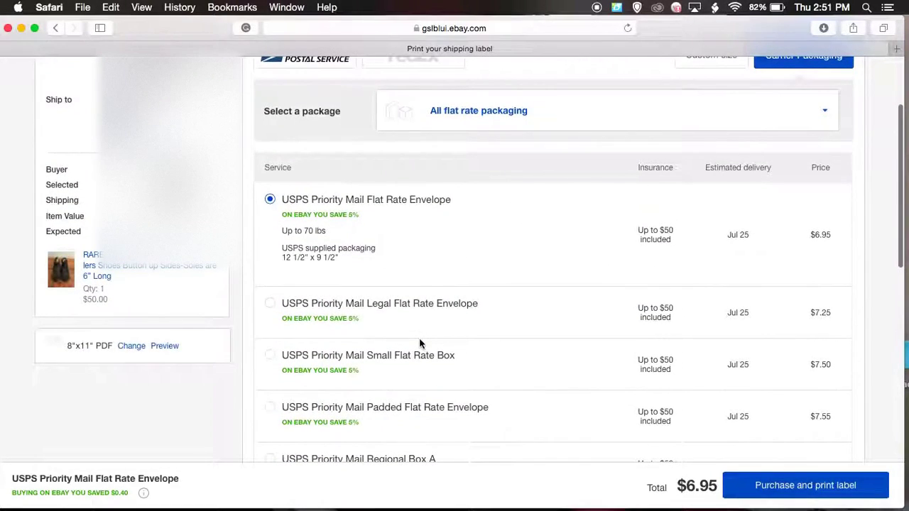
pyautogui.scroll(4, 419, 344)
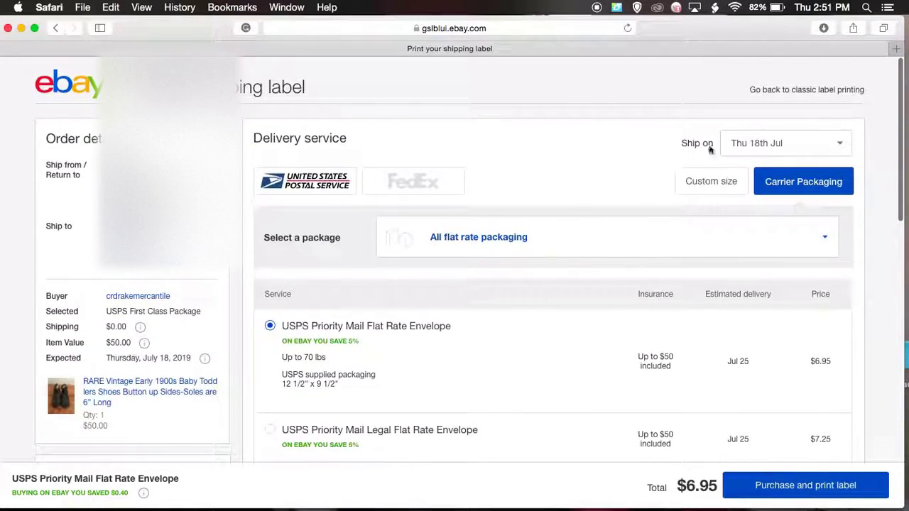
pyautogui.click(710, 183)
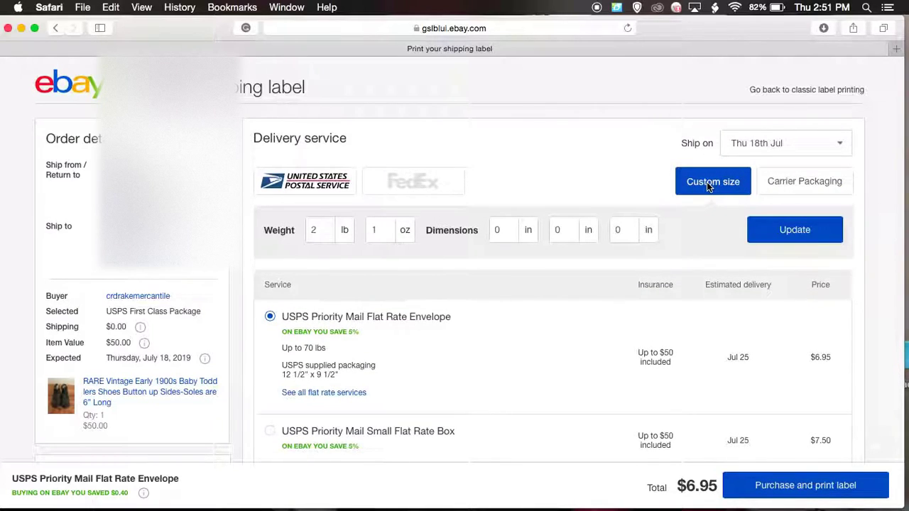
pyautogui.scroll(-10, 707, 184)
pyautogui.scroll(10, 708, 187)
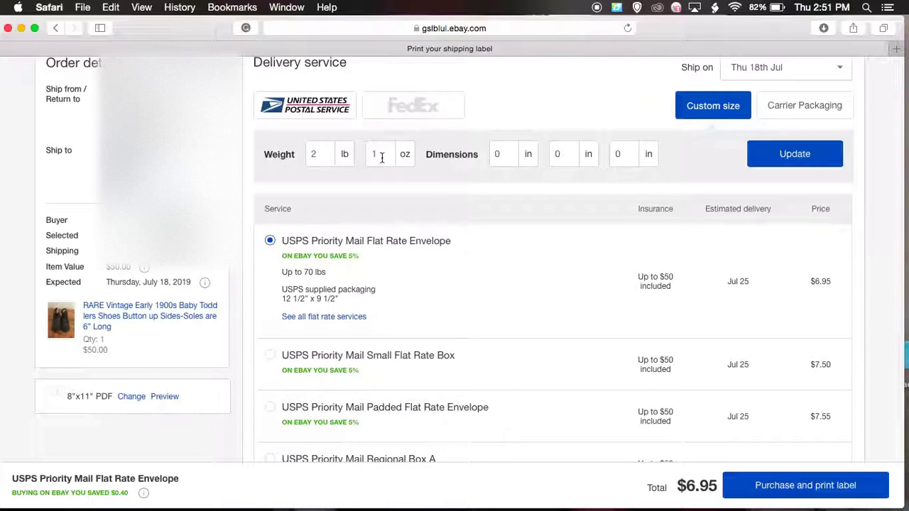
# - Set the package weight to 0 lb 16 oz and refresh the available shipping services
pyautogui.scroll(-5, 381, 158)
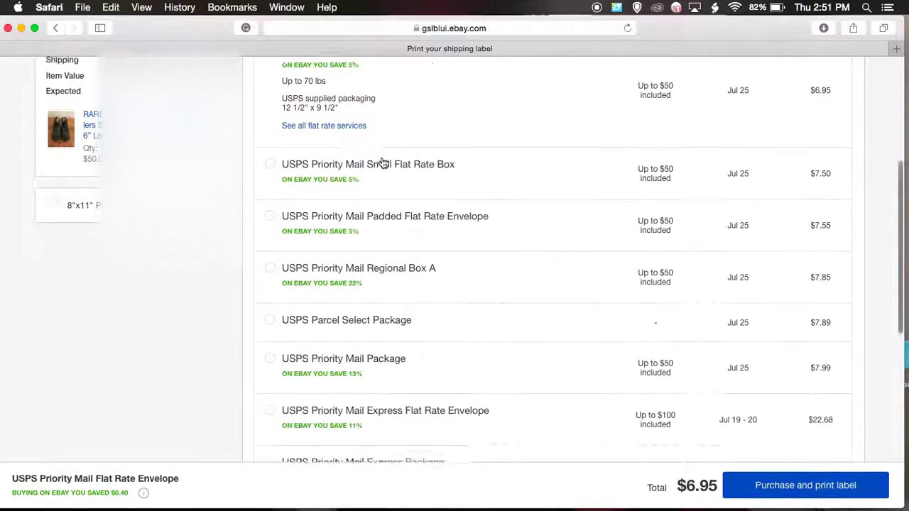
pyautogui.scroll(5, 381, 163)
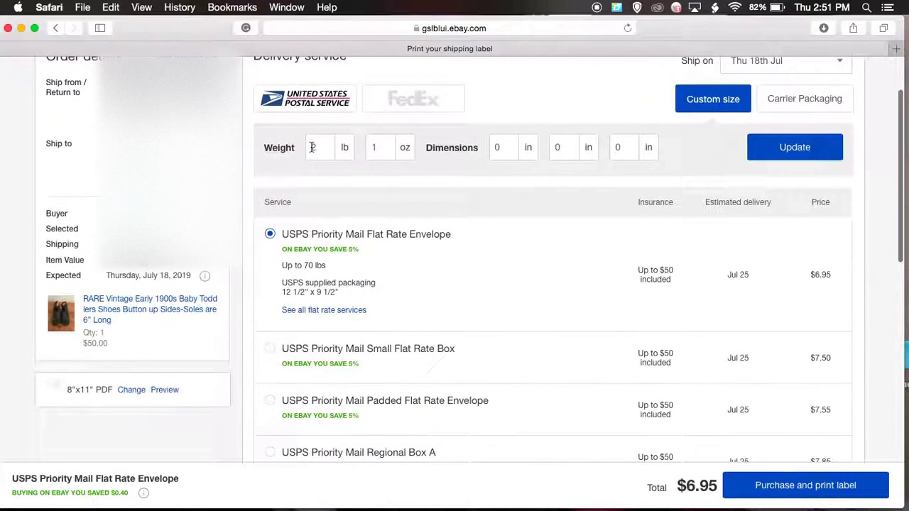
pyautogui.click(312, 147)
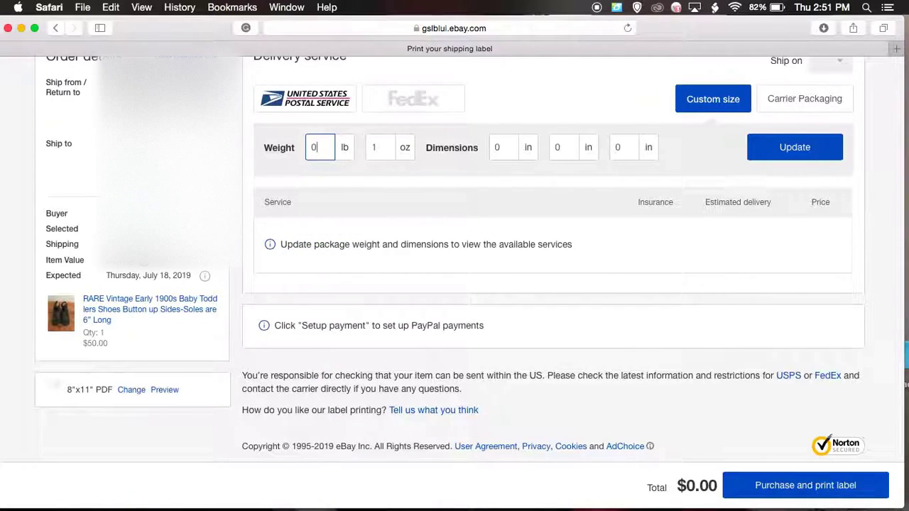
pyautogui.press('Tab')
pyautogui.write('6')
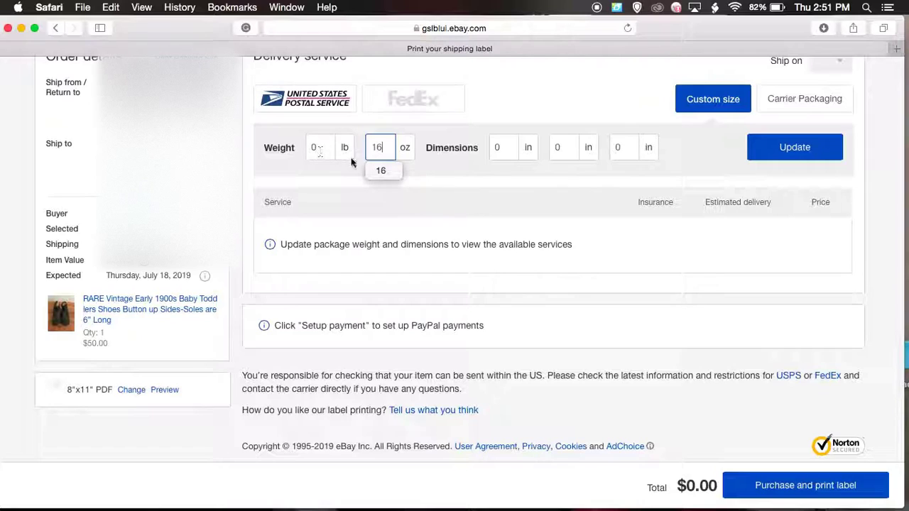
pyautogui.click(432, 166)
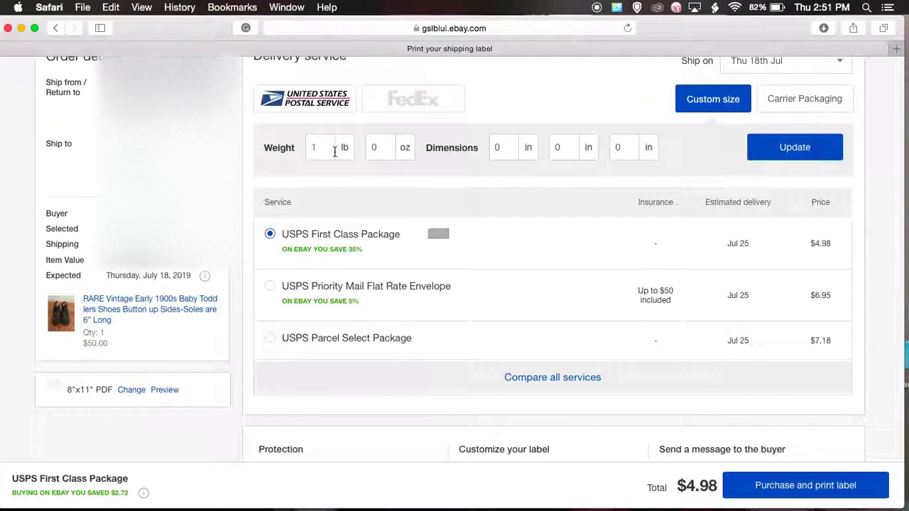
# - Set the package weight to 0 lb 11 oz and look over the offered services and label options
pyautogui.click(375, 147)
pyautogui.write('11')
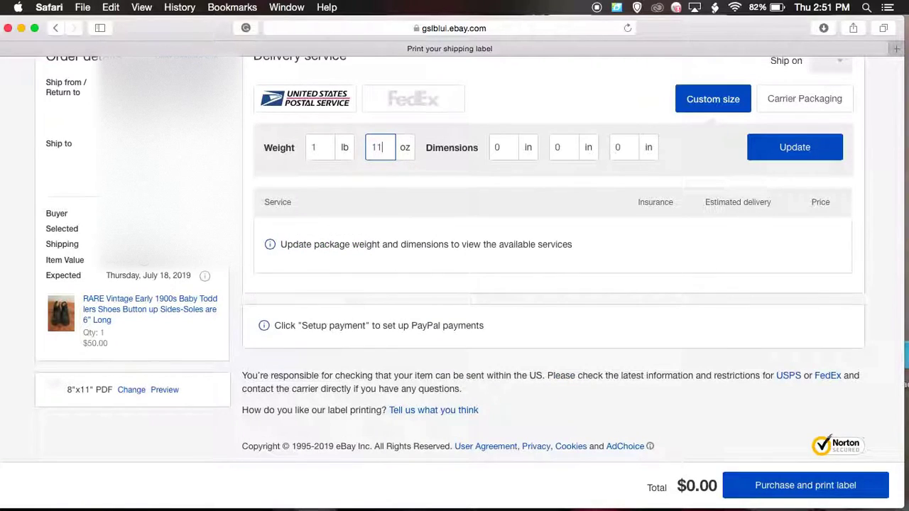
pyautogui.click(318, 149)
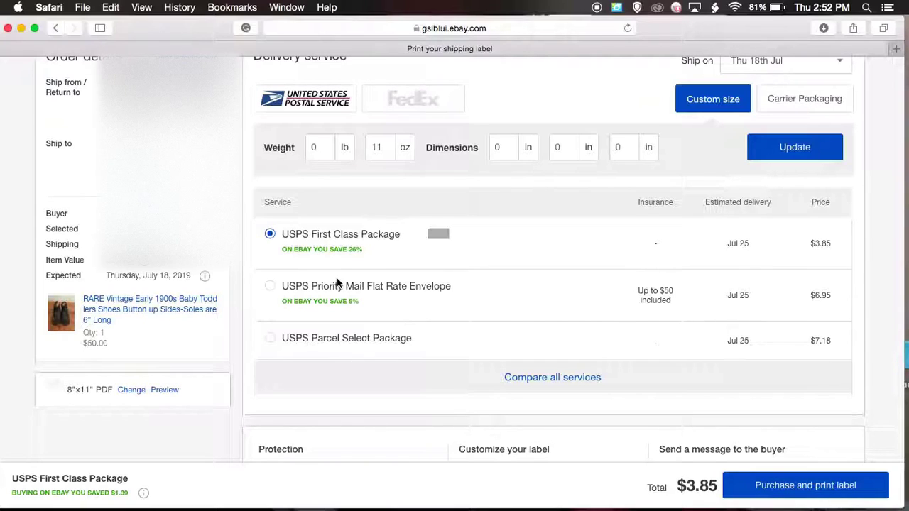
pyautogui.scroll(-5, 337, 283)
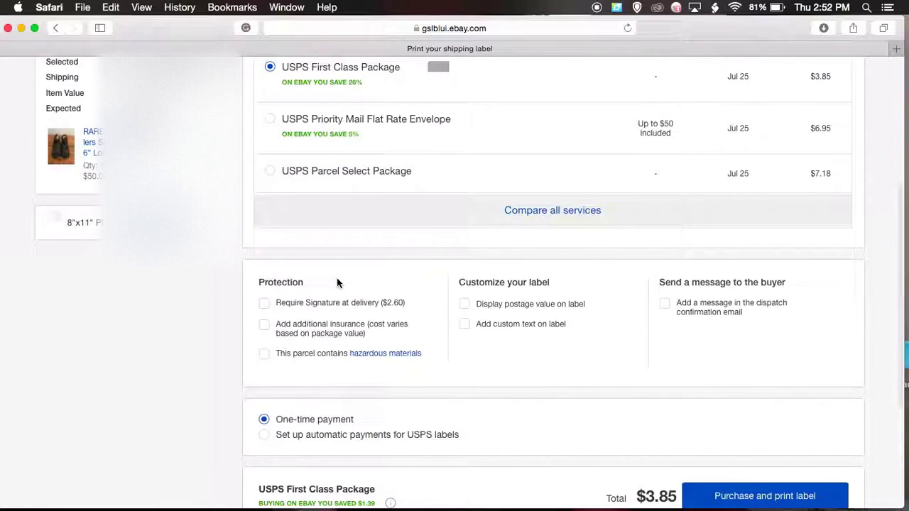
pyautogui.scroll(6, 337, 282)
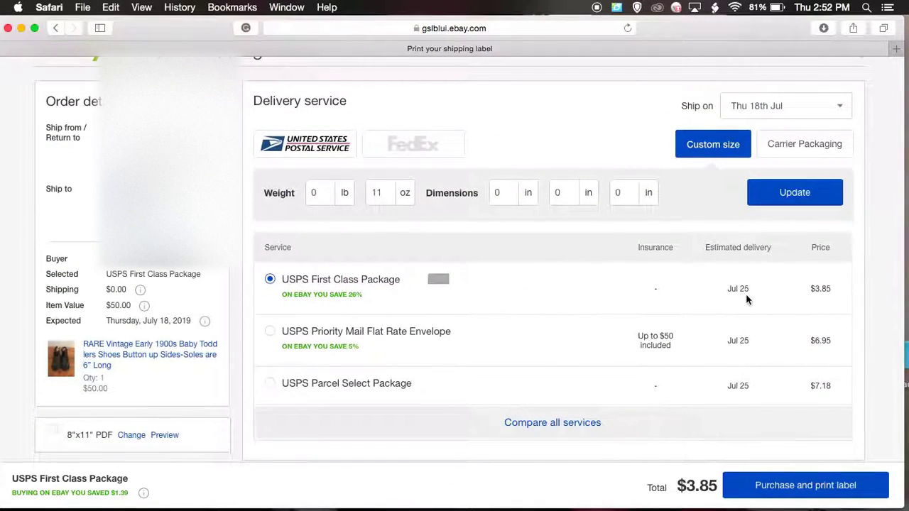
pyautogui.scroll(-4, 746, 297)
pyautogui.scroll(4, 746, 299)
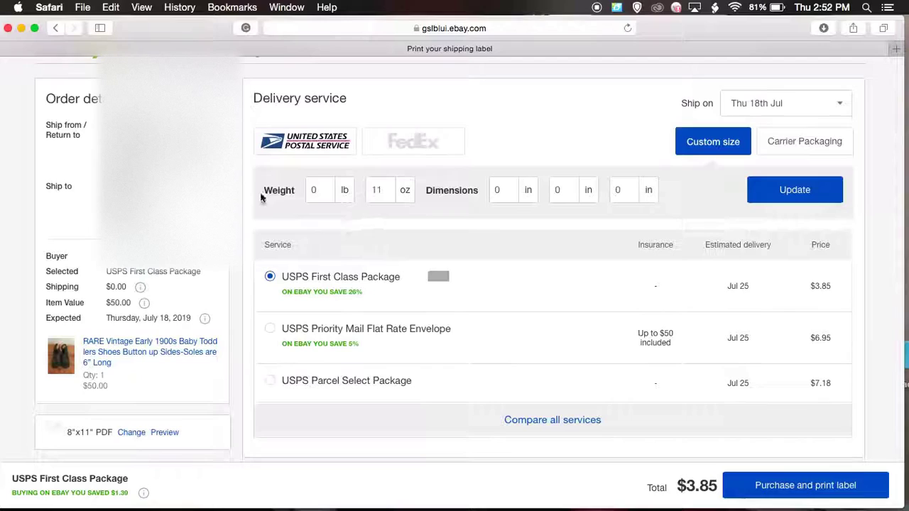
# - Change the package weight to 2 lb 11 oz and look over the services offered for it
pyautogui.doubleClick(317, 191)
pyautogui.write('2')
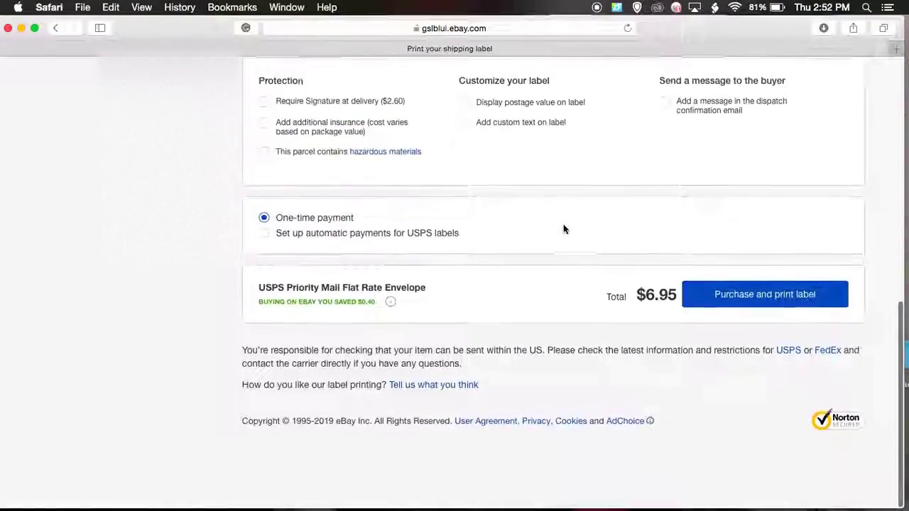
pyautogui.scroll(5, 564, 224)
pyautogui.scroll(5, 563, 229)
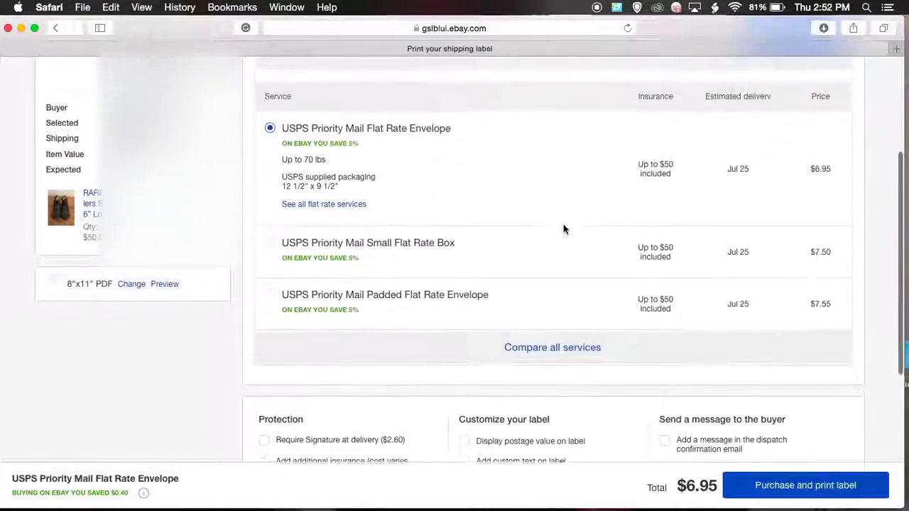
pyautogui.scroll(-5, 563, 229)
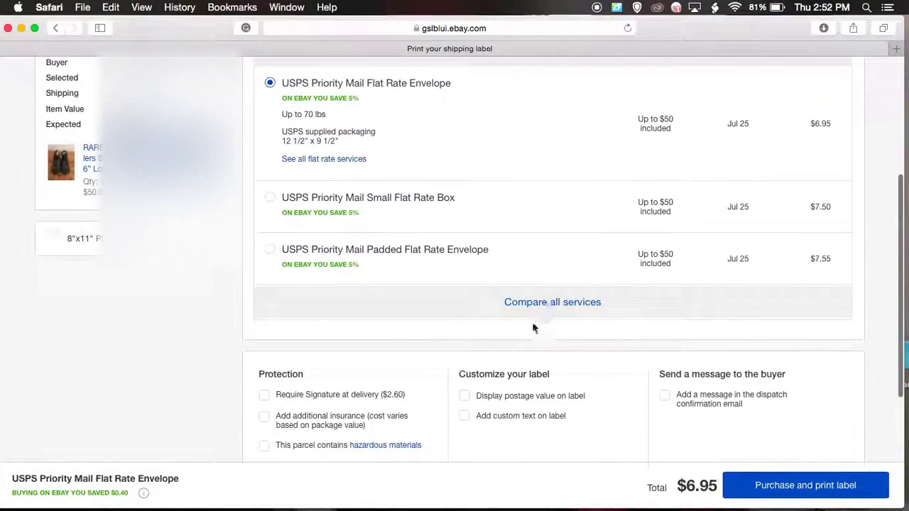
# - Expand the comparison of all USPS services and examine their insurance, estimated delivery and prices, including Media Mail
pyautogui.click(538, 304)
pyautogui.scroll(-5, 532, 307)
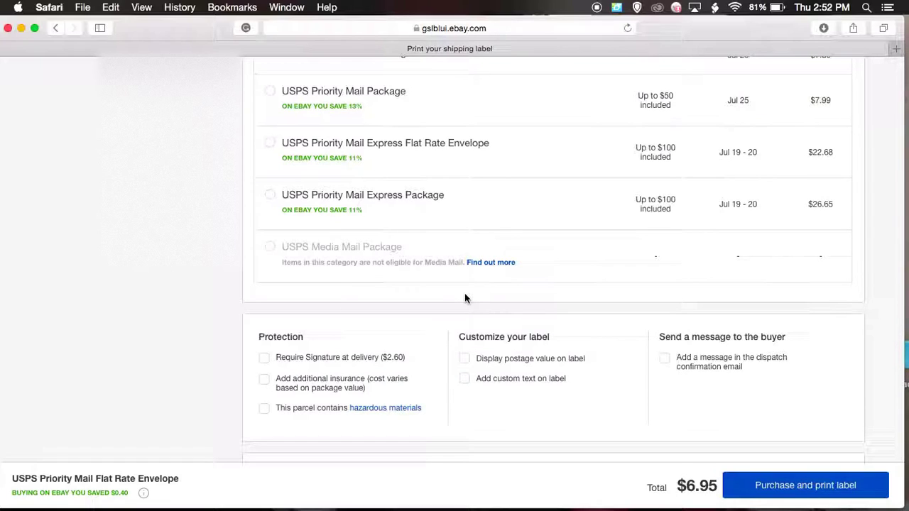
pyautogui.scroll(5, 466, 298)
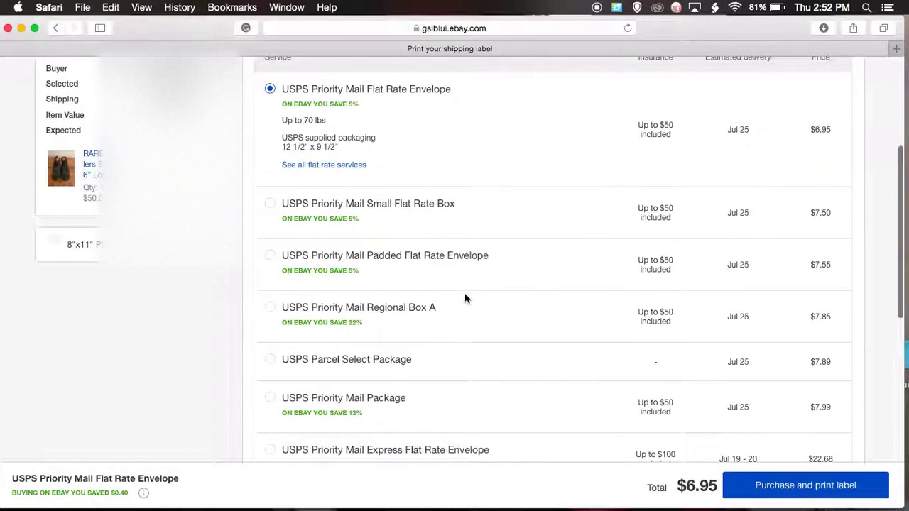
pyautogui.scroll(-3, 465, 298)
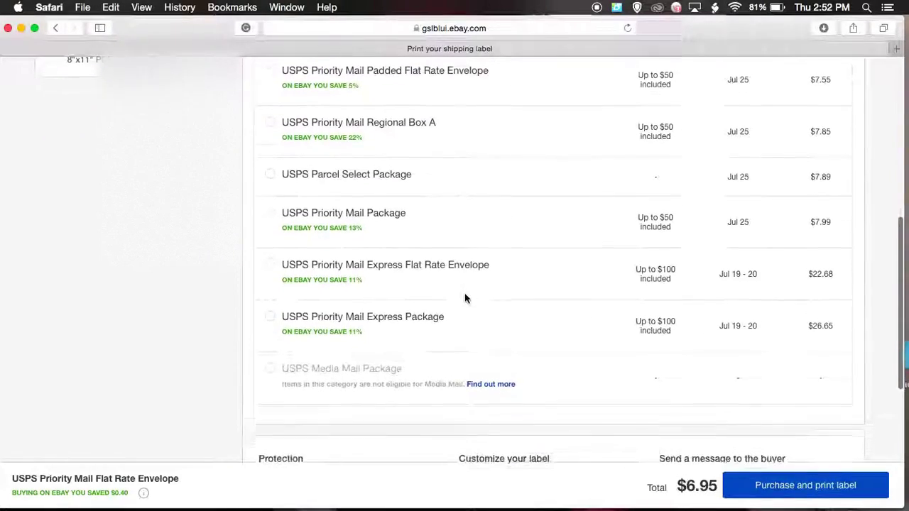
pyautogui.scroll(3, 465, 298)
pyautogui.scroll(-1, 464, 298)
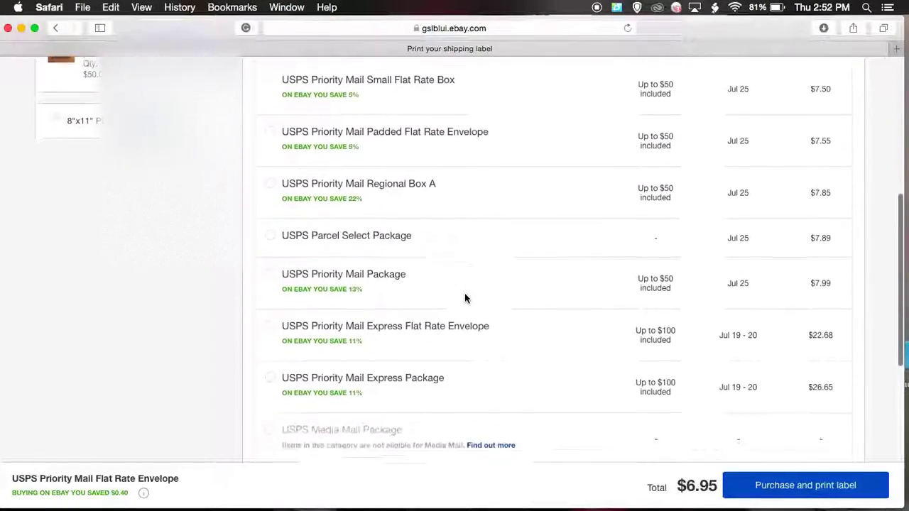
pyautogui.scroll(-2, 465, 298)
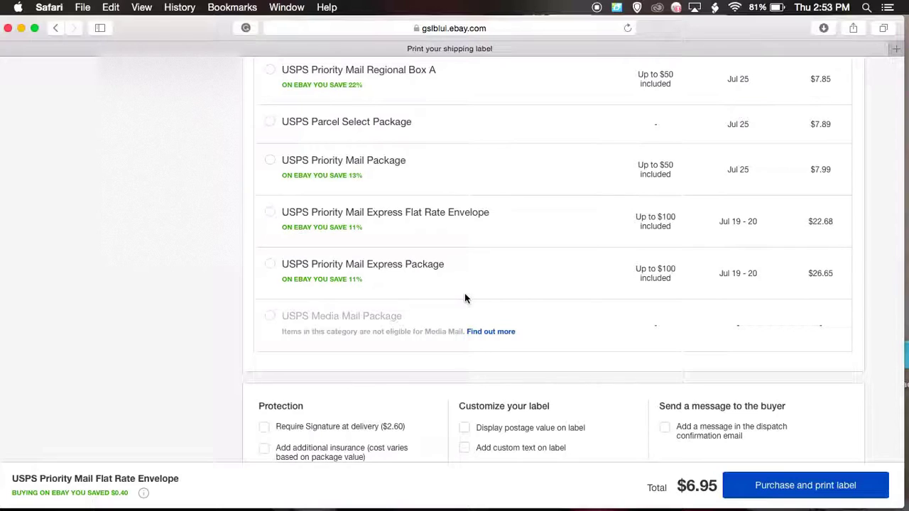
pyautogui.scroll(2, 465, 298)
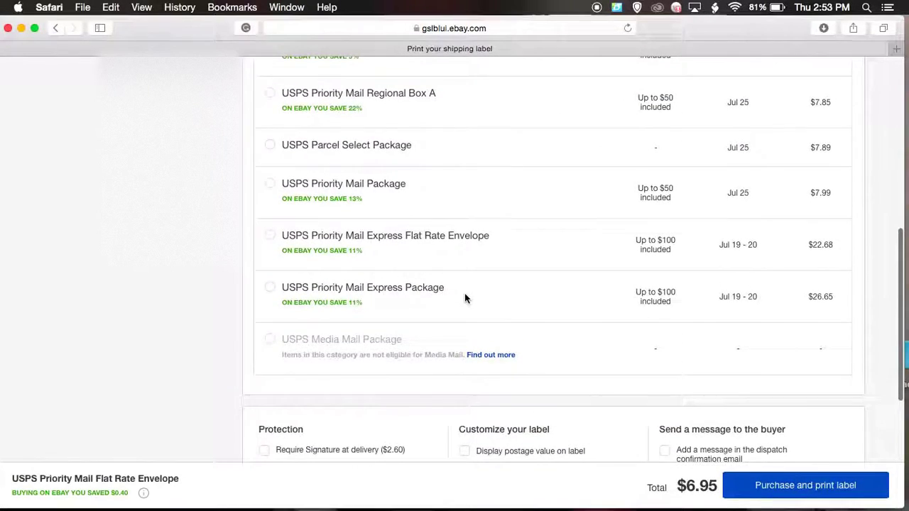
pyautogui.scroll(-3, 465, 298)
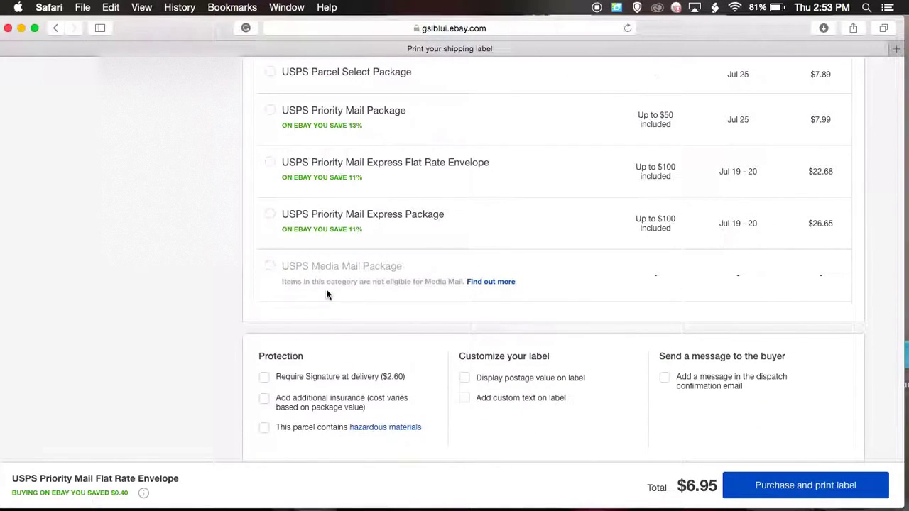
# - Look up the USPS Media Mail eligibility rules from the service list, and return to the shipping label page
pyautogui.scroll(10, 326, 289)
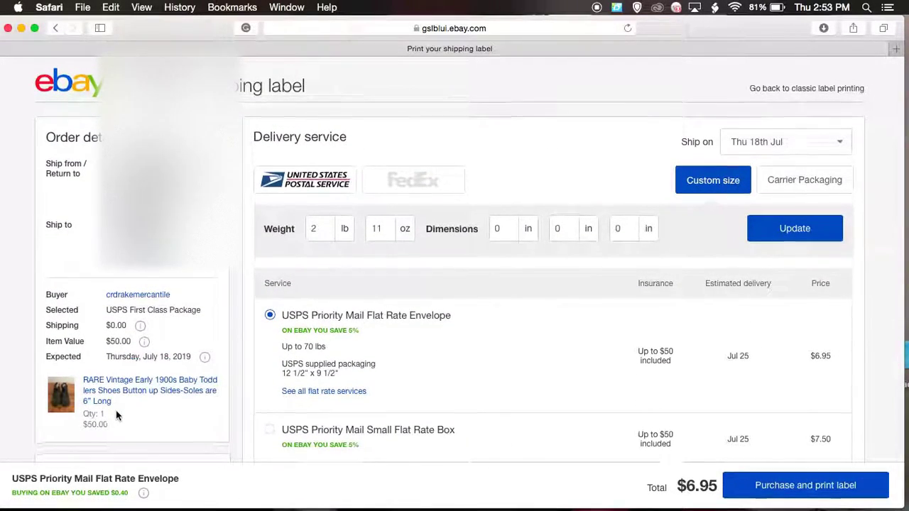
pyautogui.scroll(-10, 117, 416)
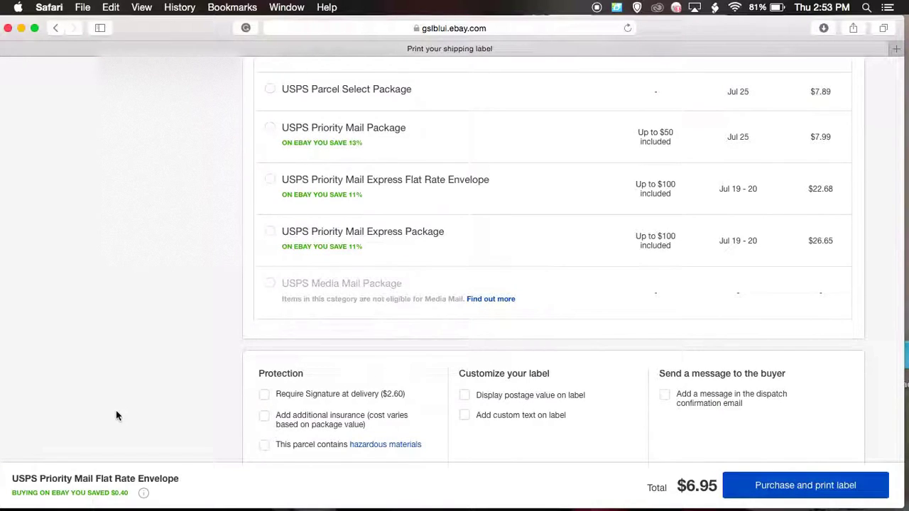
pyautogui.scroll(-3, 117, 415)
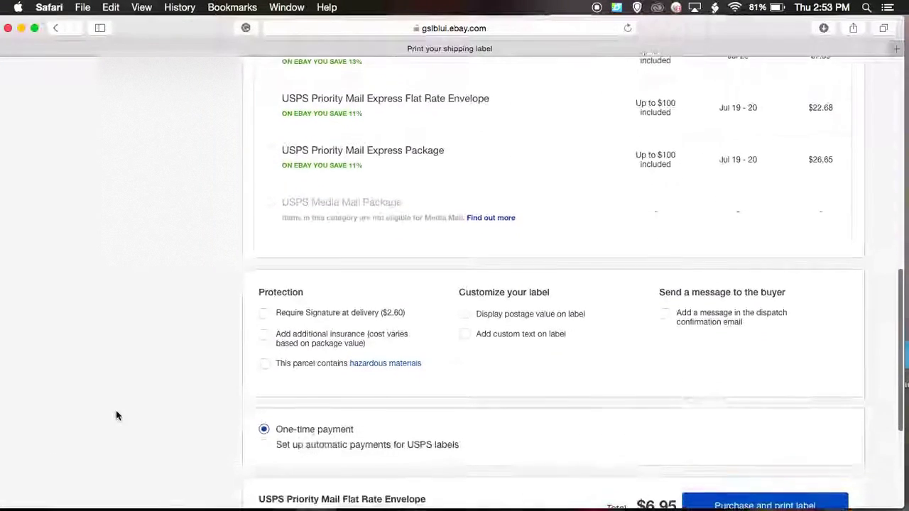
pyautogui.scroll(10, 259, 197)
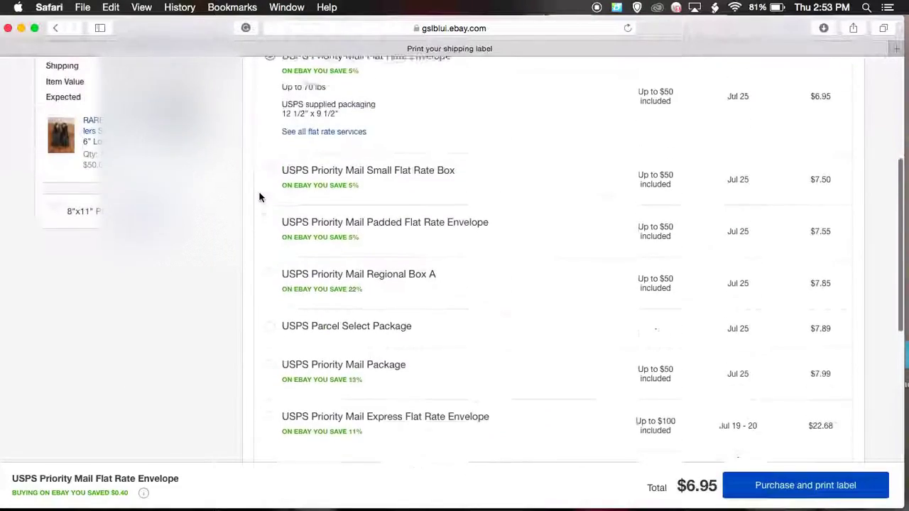
pyautogui.scroll(5, 260, 197)
pyautogui.scroll(-12, 260, 197)
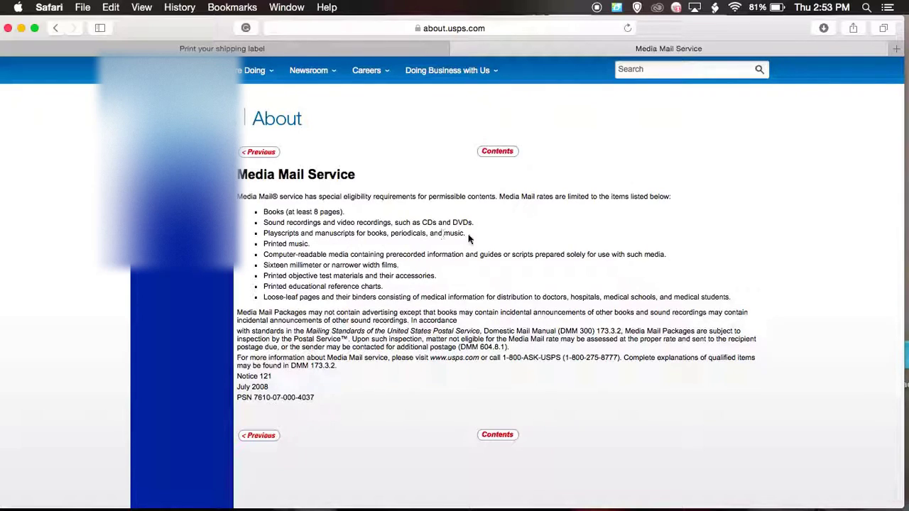
pyautogui.click(291, 52)
# - Set the package weight to 0 lb 11 oz again, keeping USPS First Class Package, and check the remaining label and payment options
pyautogui.scroll(10, 298, 74)
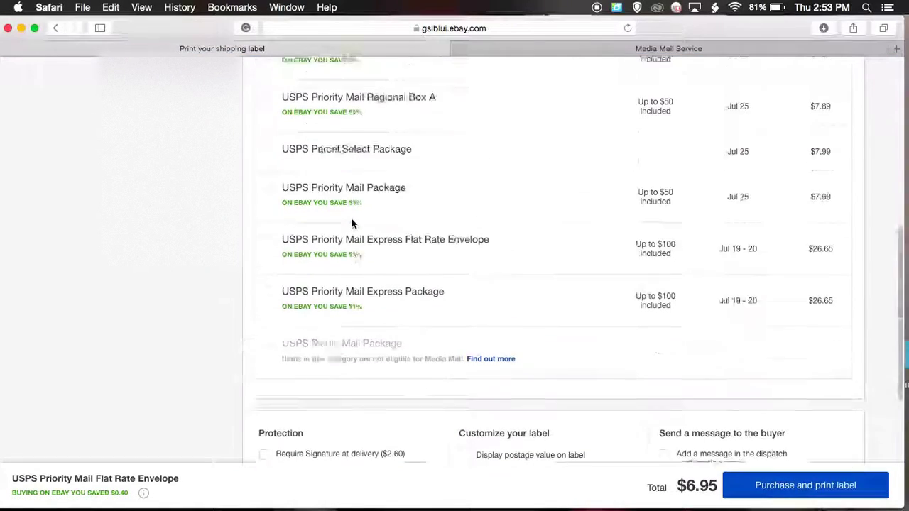
pyautogui.doubleClick(317, 232)
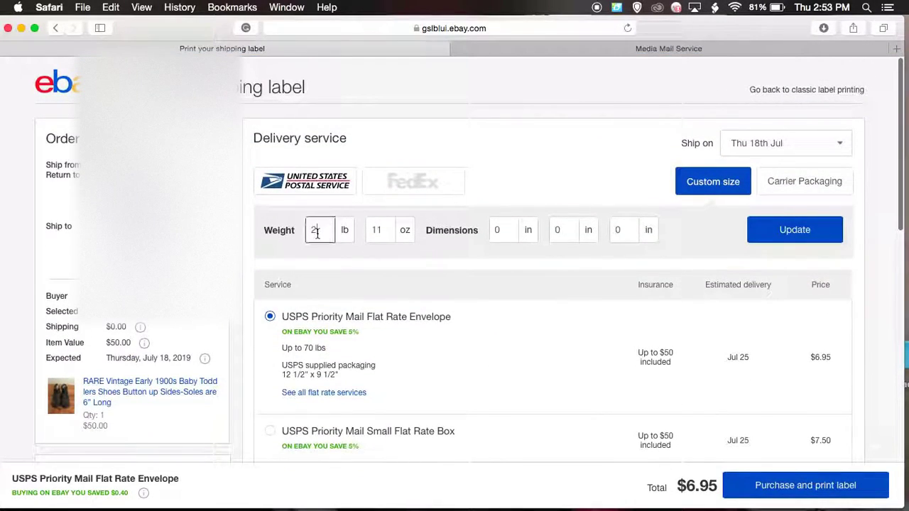
pyautogui.write('0')
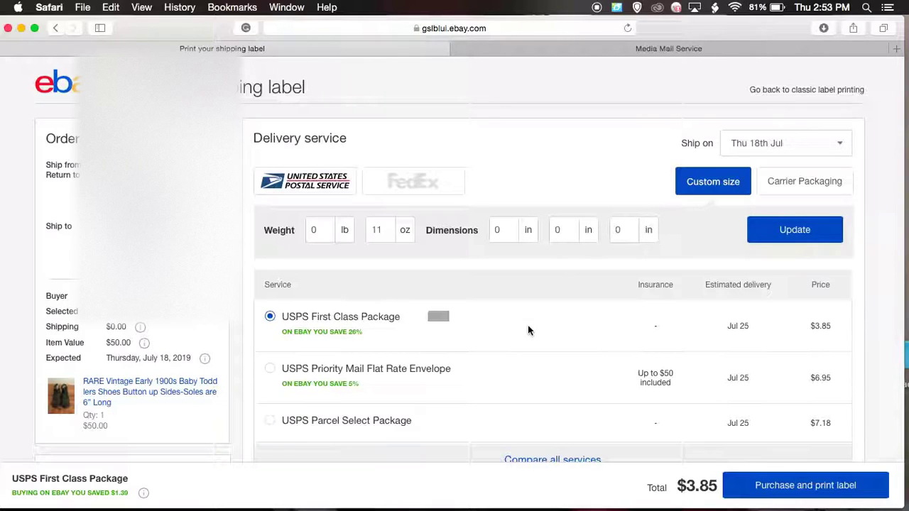
pyautogui.scroll(-3, 527, 325)
pyautogui.scroll(-5, 528, 329)
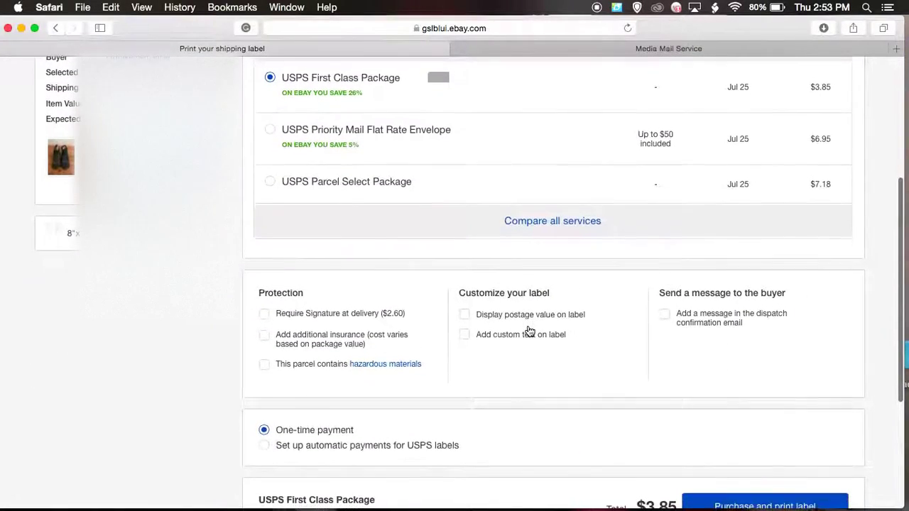
pyautogui.scroll(-2, 529, 332)
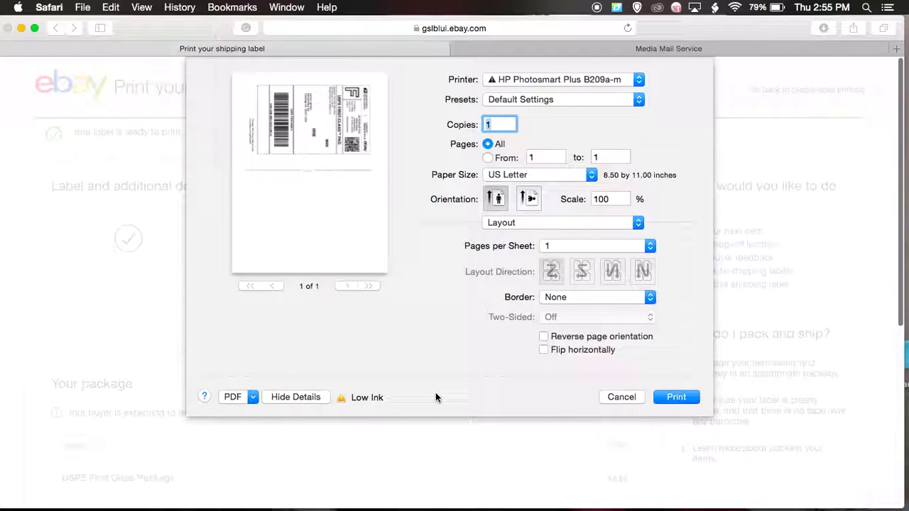
# - Print one US Letter copy of the shipping label on the HP Photosmart Plus B209a-m and look over the order's follow-up options
pyautogui.click(663, 399)
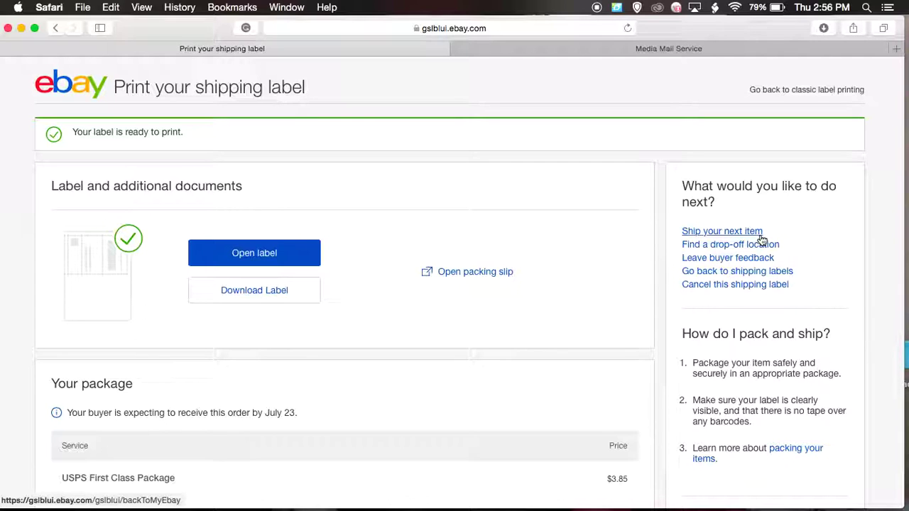
pyautogui.scroll(-5, 761, 240)
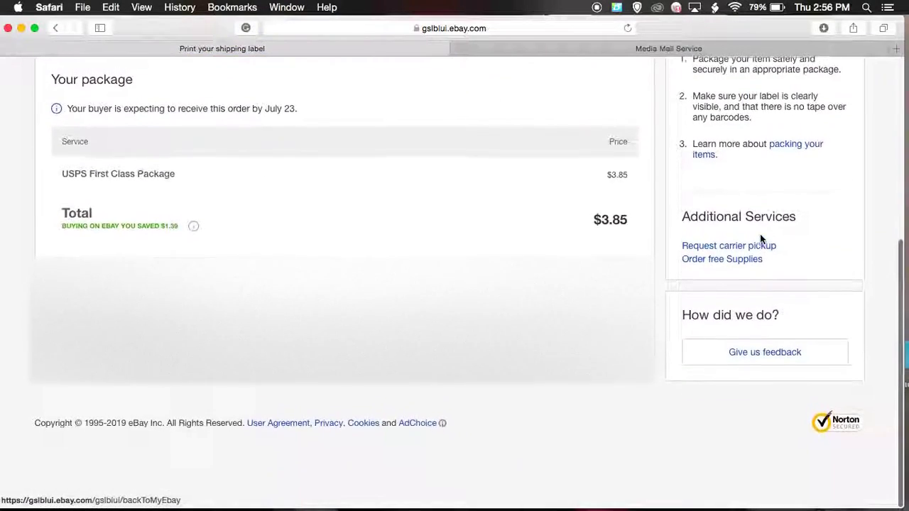
pyautogui.scroll(6, 761, 239)
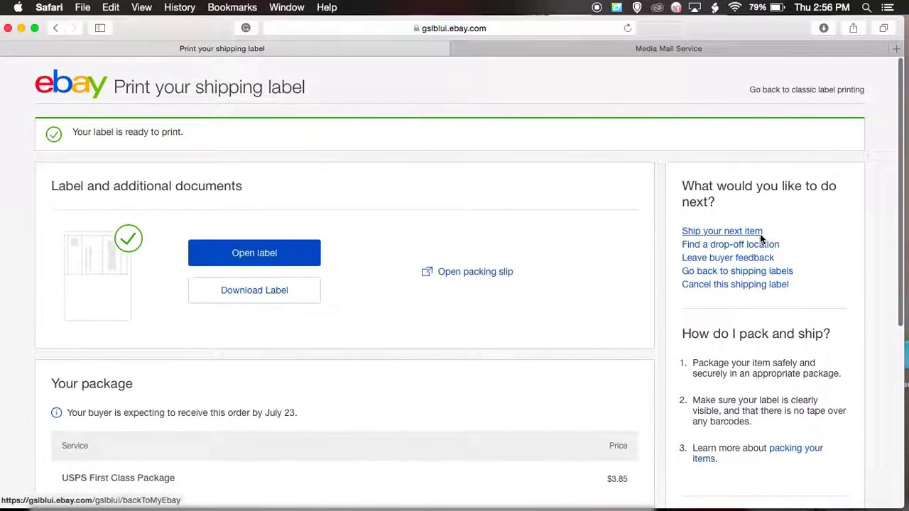